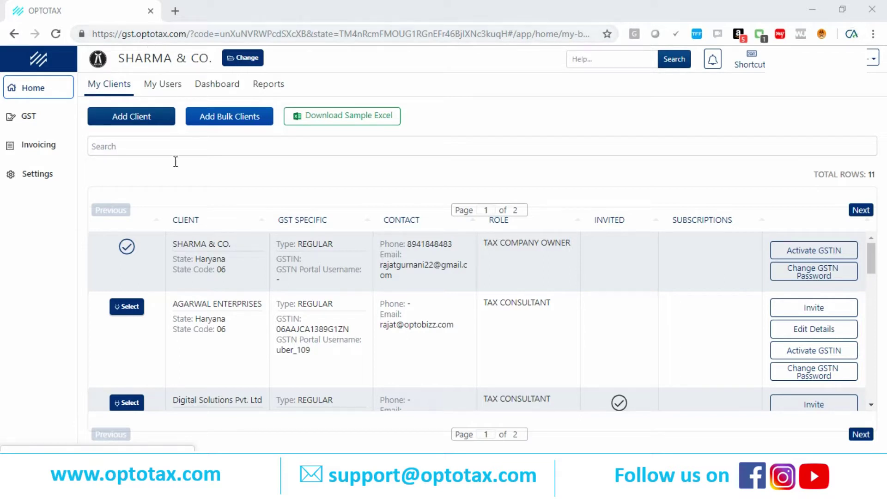
Search clients for 'shree' and make Shree Radhey Traders (Uttar Pradesh) the active client
{"action": "left_click", "coordinate": [210, 149]}
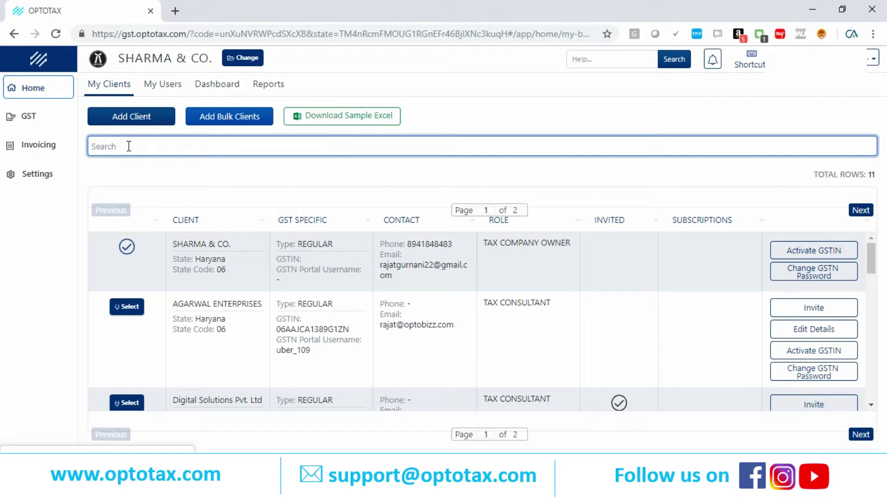
{"action": "type", "text": "shree"}
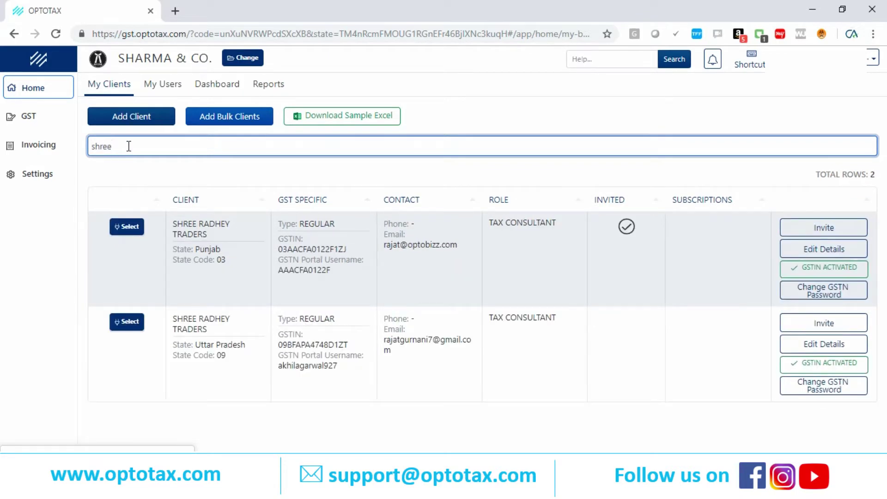
{"action": "left_click", "coordinate": [126, 323]}
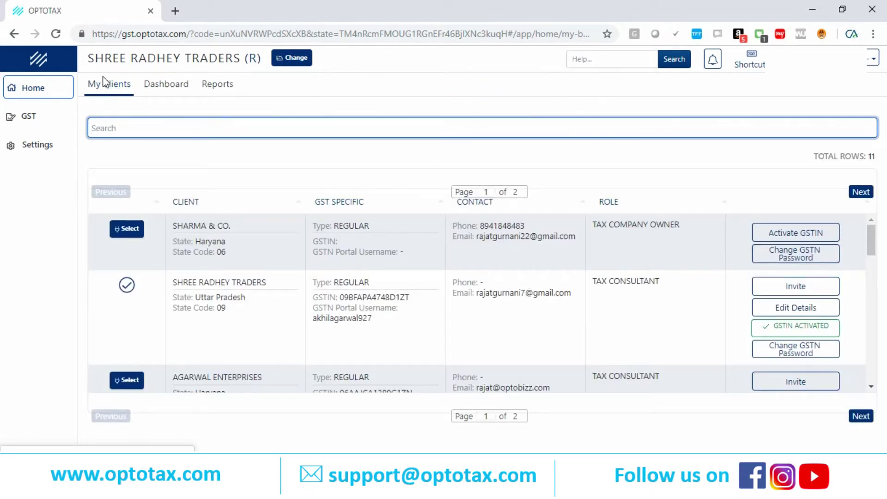
Open GST filing for GSTR-1 with Monthly frequency and return period January 2019
{"action": "left_click", "coordinate": [35, 121]}
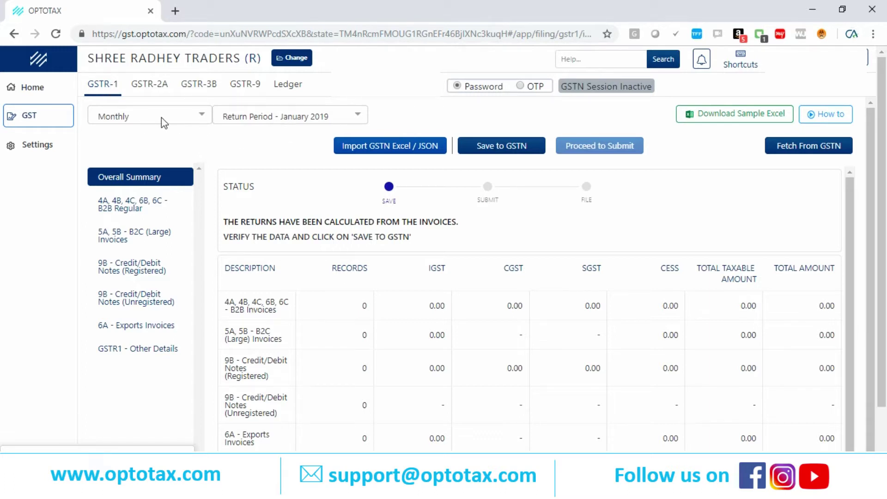
{"action": "left_click", "coordinate": [192, 119]}
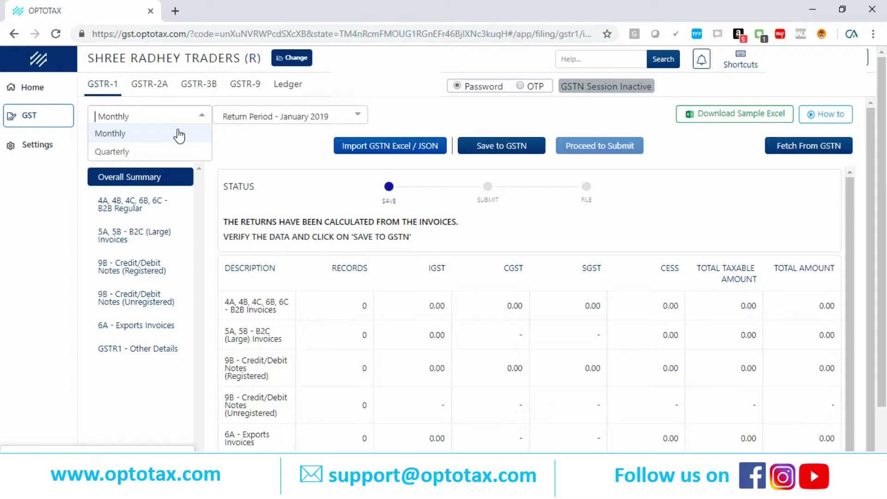
{"action": "left_click", "coordinate": [180, 134]}
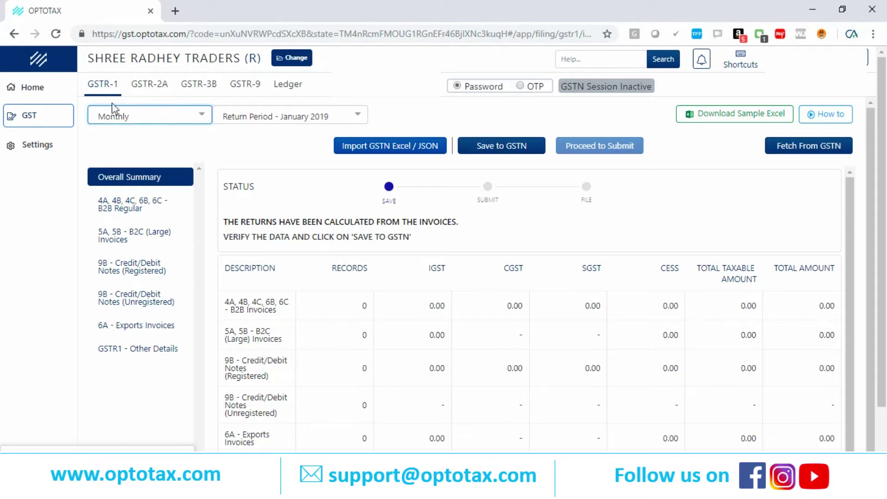
{"action": "left_click", "coordinate": [277, 116]}
{"action": "left_click", "coordinate": [296, 150]}
{"action": "left_click", "coordinate": [303, 147]}
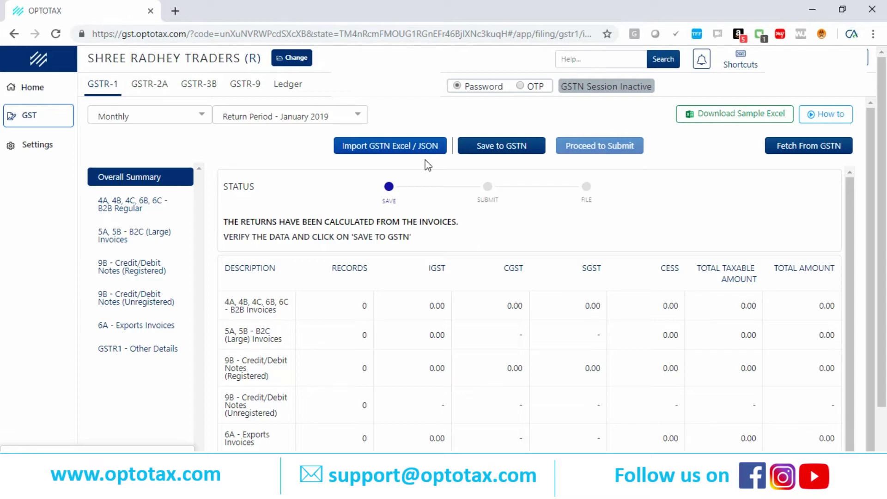
Import GSTR -1.xls through Import GSTN Excel / JSON and dismiss the success message
{"action": "left_click", "coordinate": [400, 155]}
{"action": "left_click", "coordinate": [512, 271]}
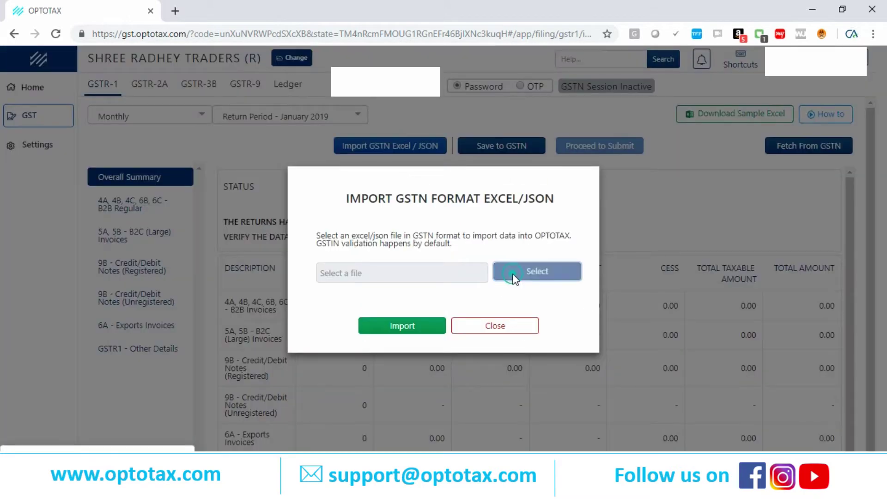
{"action": "double_click", "coordinate": [147, 89]}
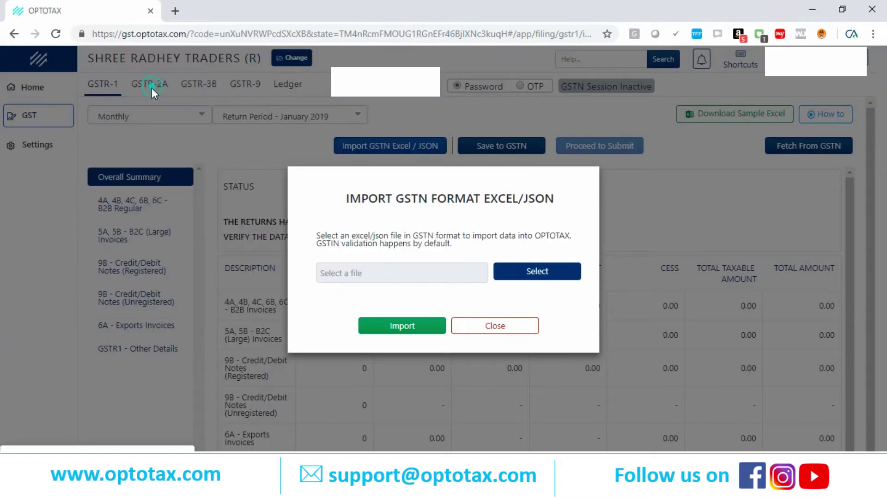
{"action": "left_click", "coordinate": [406, 324]}
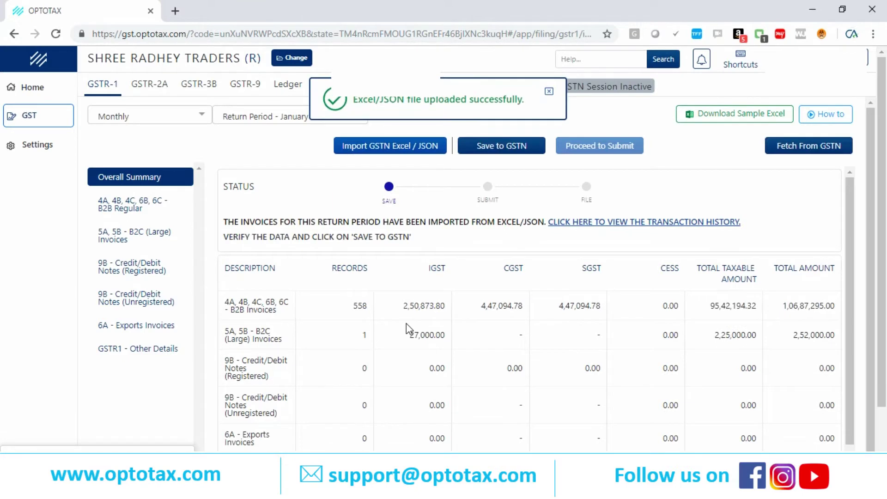
{"action": "left_click", "coordinate": [549, 91]}
Review the imported B2B Regular and B2C (Large) invoices, then open GSTR1 - Other Details, accepting the warning
{"action": "scroll", "coordinate": [400, 336], "scroll_direction": "down", "scroll_amount": 3}
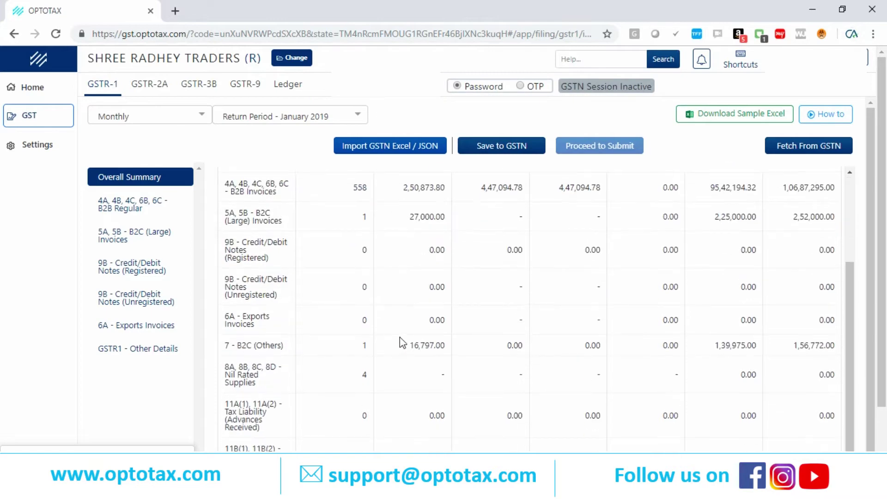
{"action": "scroll", "coordinate": [400, 336], "scroll_direction": "up", "scroll_amount": 3}
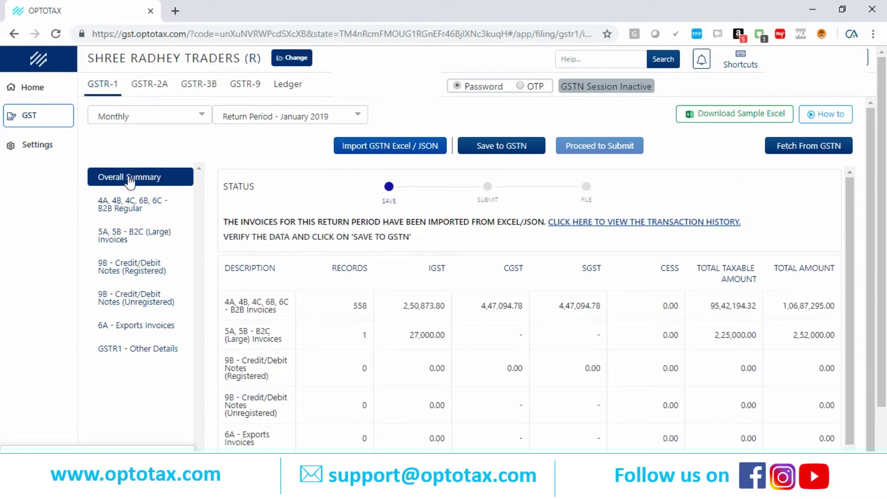
{"action": "left_click", "coordinate": [137, 209]}
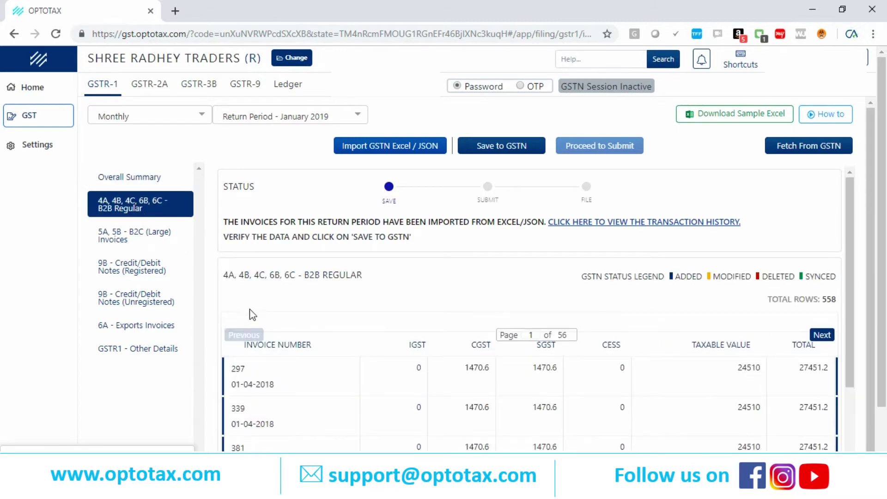
{"action": "scroll", "coordinate": [270, 308], "scroll_direction": "down", "scroll_amount": 3}
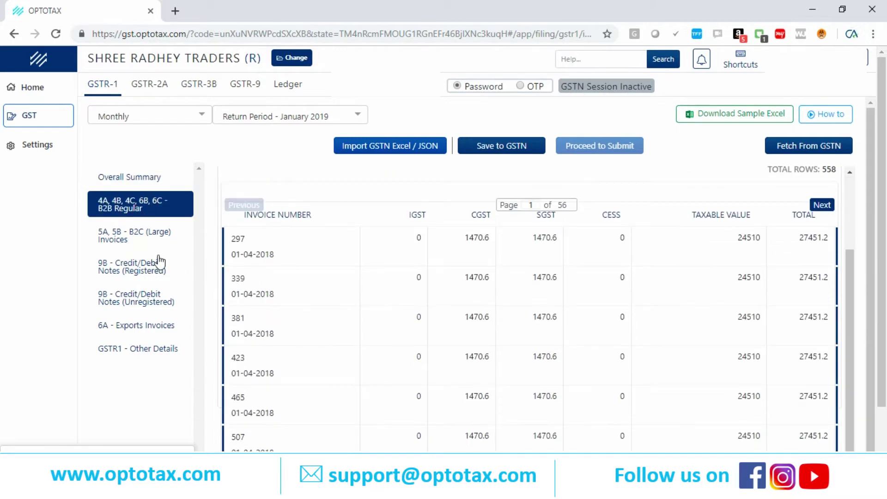
{"action": "left_click", "coordinate": [142, 237]}
{"action": "left_click", "coordinate": [163, 351]}
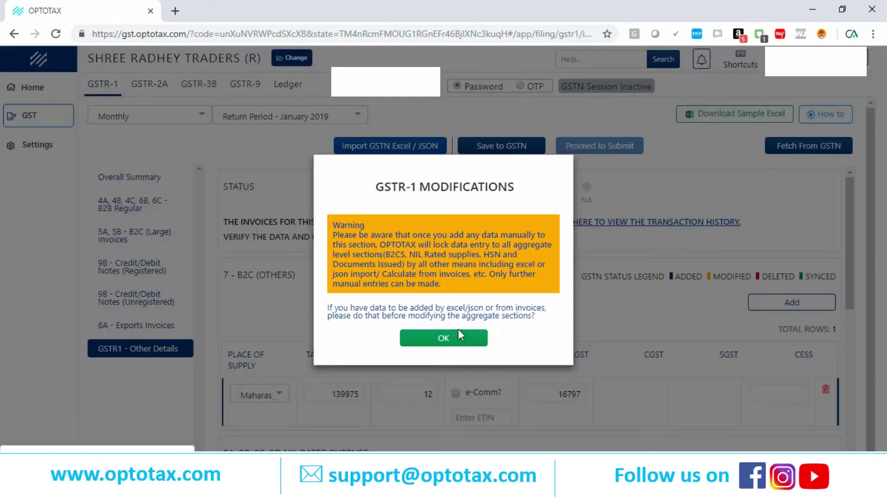
{"action": "left_click", "coordinate": [448, 335]}
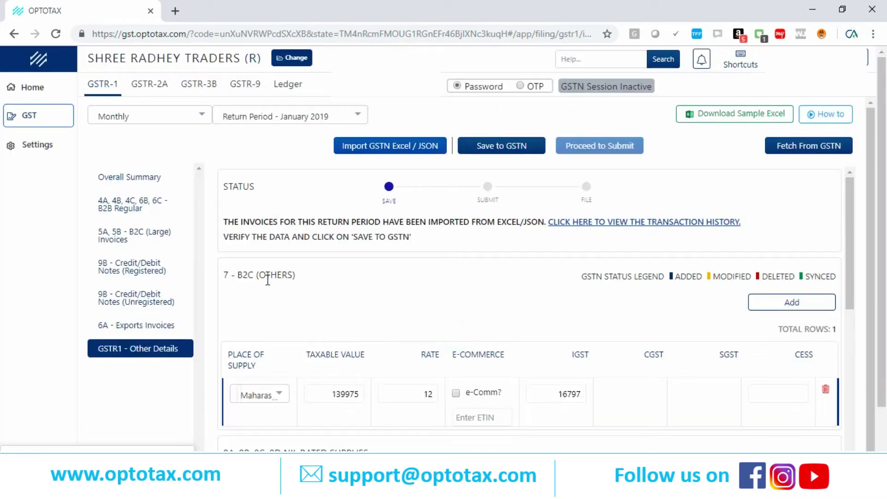
Return to the GSTR-1 Overall Summary showing 558 B2B invoices and one B2C (Large) invoice
{"action": "scroll", "coordinate": [283, 377], "scroll_direction": "down", "scroll_amount": 3}
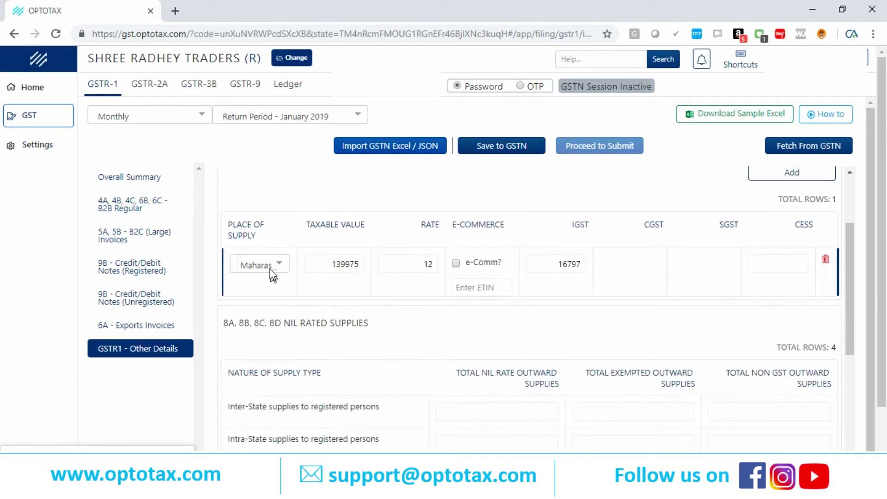
{"action": "scroll", "coordinate": [362, 266], "scroll_direction": "up", "scroll_amount": 2}
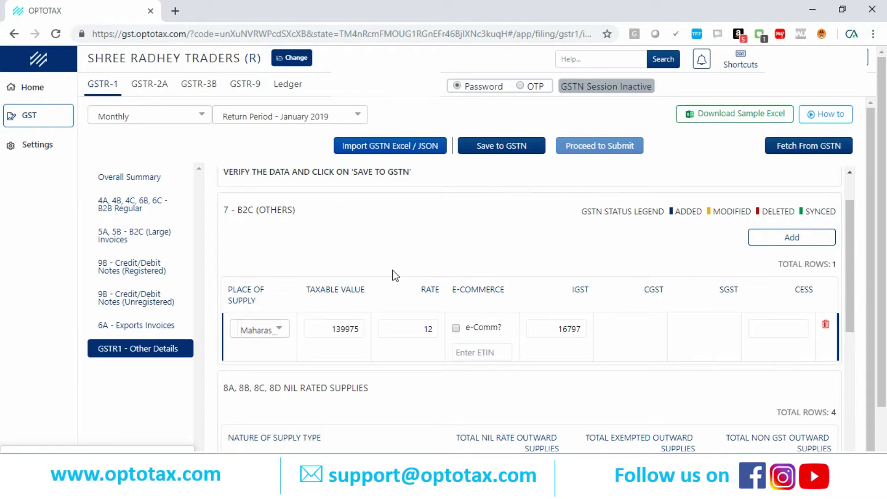
{"action": "left_click", "coordinate": [155, 179]}
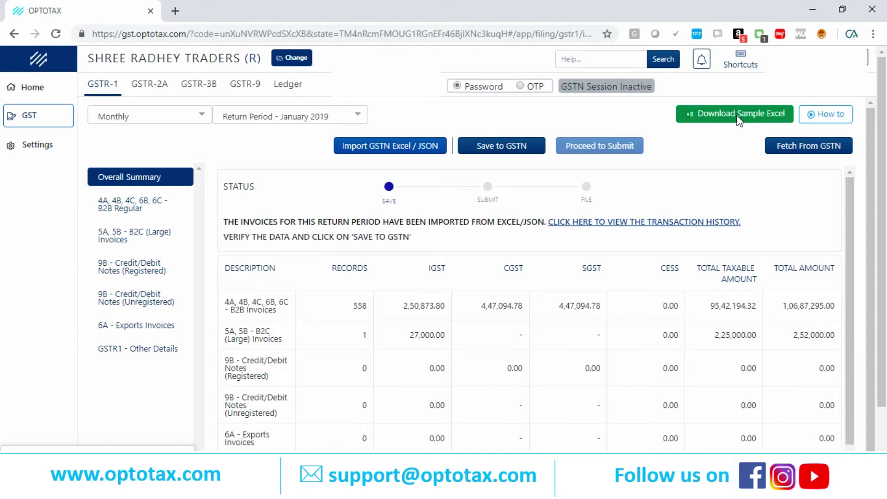
View the Excel/JSON import transaction history, then close it
{"action": "left_click", "coordinate": [647, 223]}
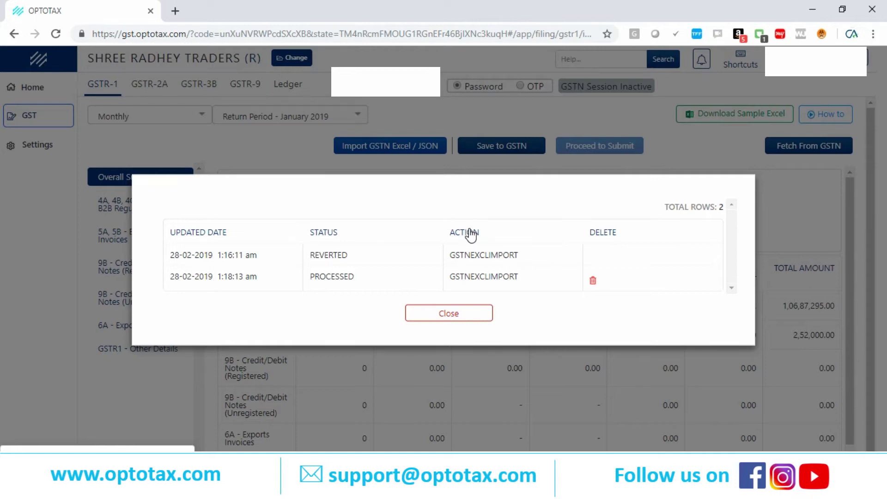
{"action": "left_click", "coordinate": [593, 281]}
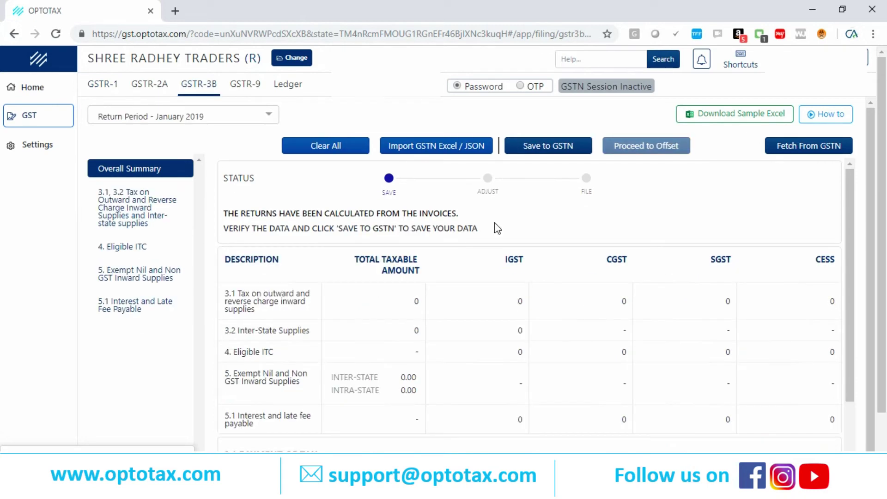
Keep January 2019 as the GSTR-3B return period and open the 3.1 outward supplies table
{"action": "left_click", "coordinate": [254, 122]}
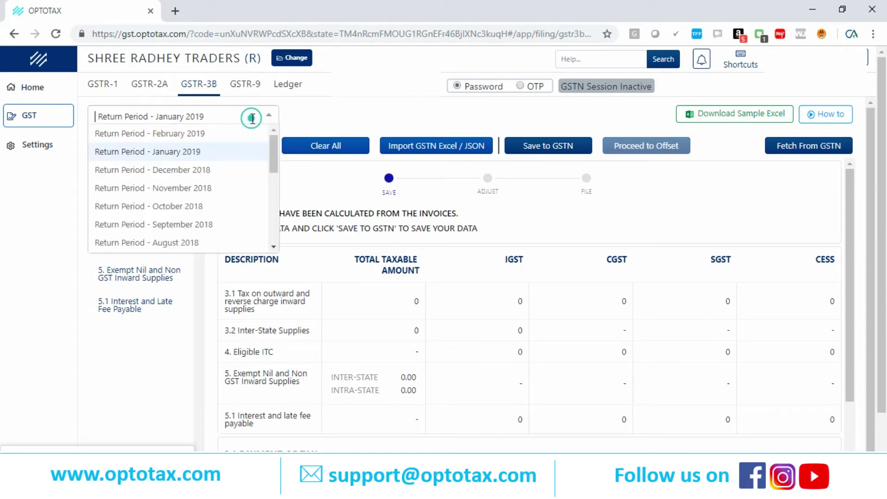
{"action": "left_click", "coordinate": [312, 115]}
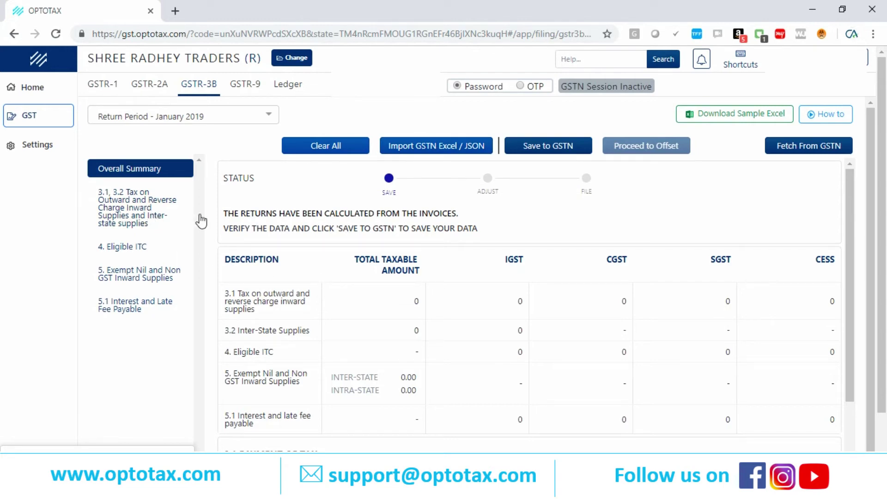
{"action": "left_click", "coordinate": [157, 210]}
{"action": "left_click", "coordinate": [369, 365]}
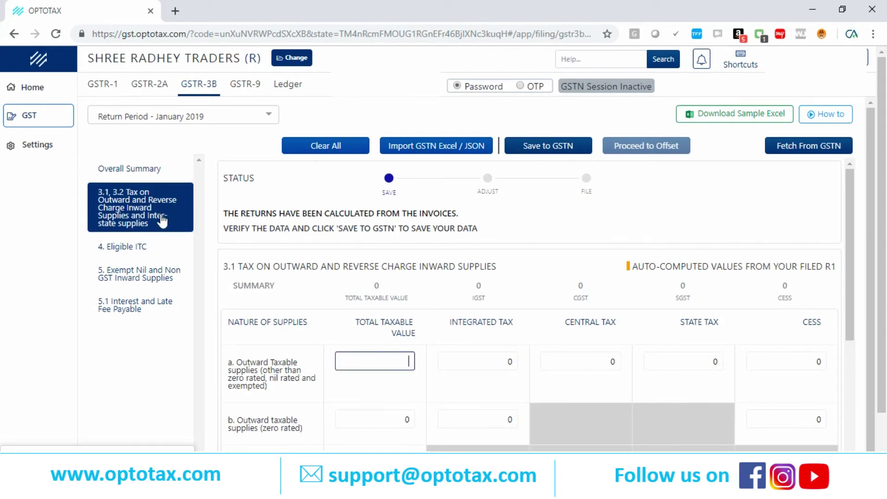
Enter 100000 as the Total Taxable Value for outward taxable supplies
{"action": "left_click", "coordinate": [377, 363]}
{"action": "key", "text": "ctrl+v"}
{"action": "key", "text": "BackSpace"}
{"action": "key", "text": "BackSpace"}
{"action": "key", "text": "BackSpace"}
{"action": "key", "text": "BackSpace"}
{"action": "key", "text": "BackSpace"}
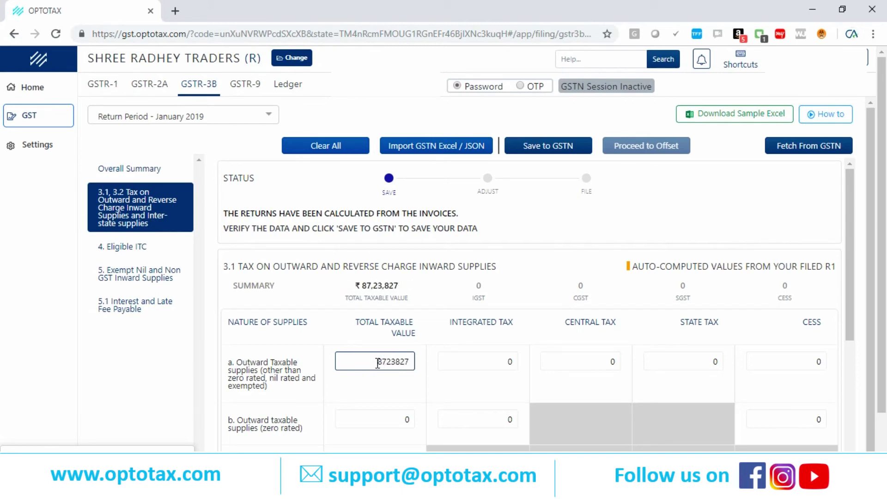
{"action": "key", "text": "BackSpace"}
{"action": "key", "text": "BackSpace"}
{"action": "key", "text": "BackSpace"}
{"action": "key", "text": "BackSpace"}
{"action": "key", "text": "BackSpace"}
{"action": "key", "text": "BackSpace"}
{"action": "key", "text": "BackSpace"}
{"action": "type", "text": "100000"}
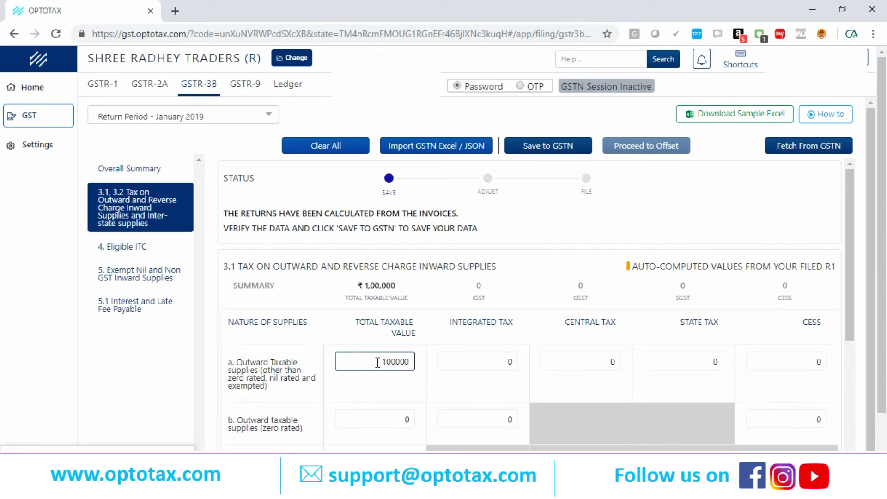
{"action": "scroll", "coordinate": [337, 340], "scroll_direction": "down", "scroll_amount": 1}
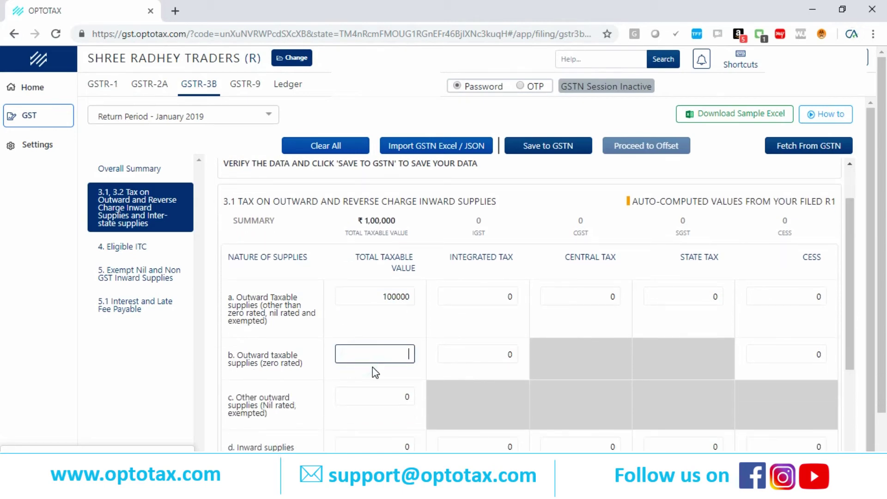
{"action": "scroll", "coordinate": [361, 359], "scroll_direction": "down", "scroll_amount": 1}
Review the 4. Eligible ITC table's import of goods, import of services and reverse-charge amounts
{"action": "left_click", "coordinate": [134, 247]}
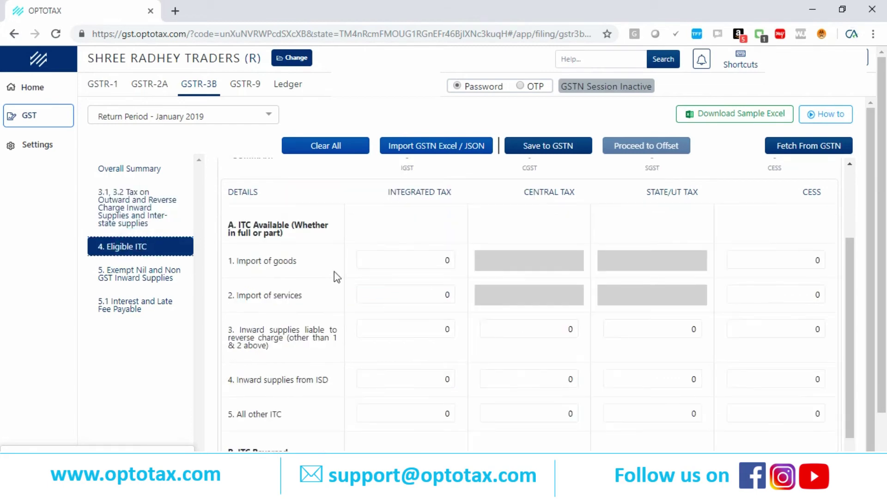
{"action": "left_click", "coordinate": [422, 258]}
{"action": "left_click", "coordinate": [413, 291]}
{"action": "left_click", "coordinate": [406, 329]}
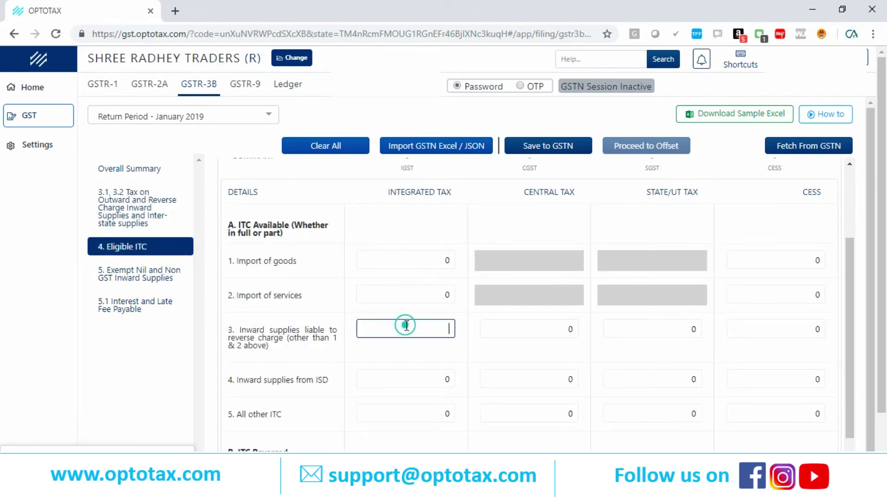
{"action": "scroll", "coordinate": [406, 331], "scroll_direction": "up", "scroll_amount": 3}
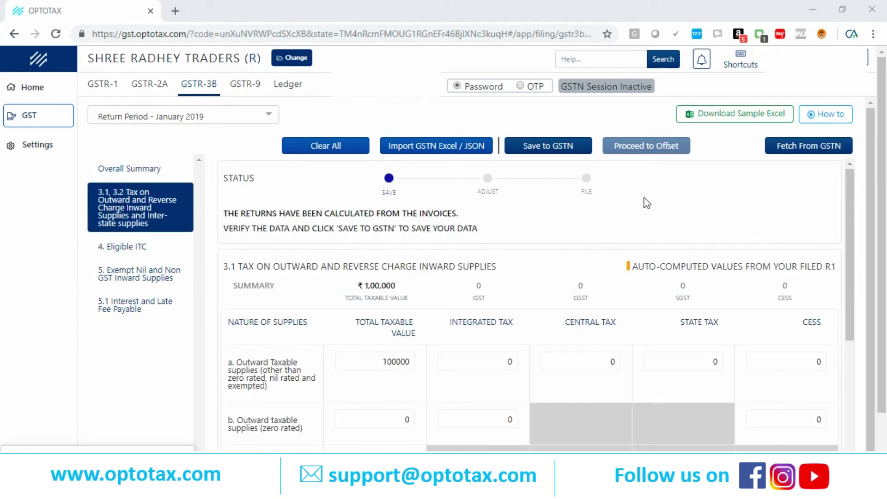
Highlight the 'Auto-computed values from your filed R1' note and recheck the 100000 taxable value
{"action": "left_click", "coordinate": [636, 268]}
{"action": "mouse_move", "coordinate": [637, 270]}
{"action": "left_mouse_down"}
{"action": "mouse_move", "coordinate": [703, 281]}
{"action": "mouse_move", "coordinate": [830, 282]}
{"action": "mouse_move", "coordinate": [828, 274]}
{"action": "left_mouse_up"}
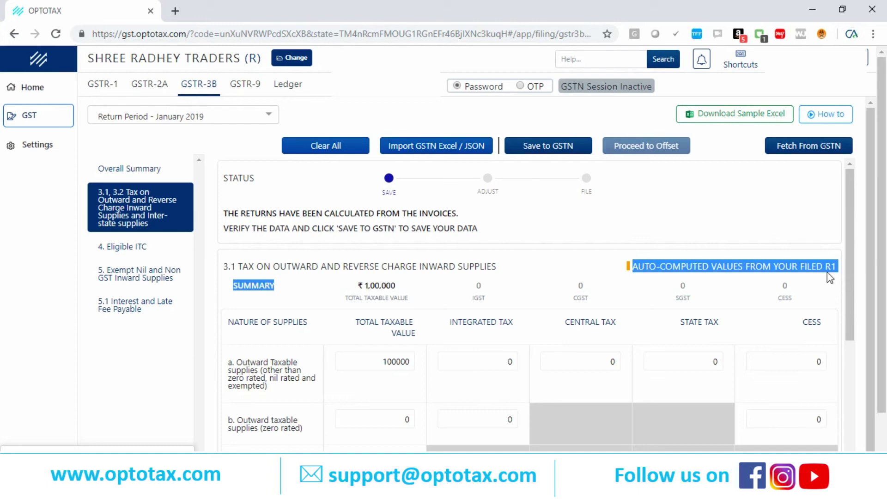
{"action": "left_click", "coordinate": [679, 283]}
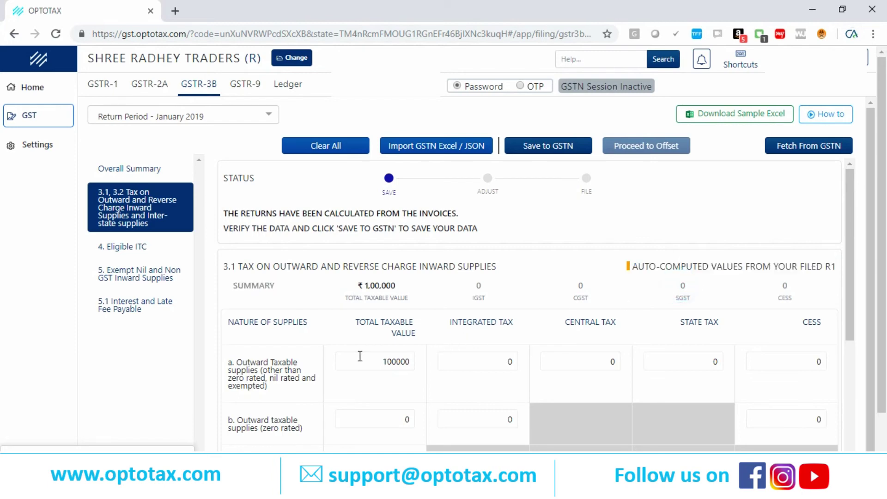
{"action": "scroll", "coordinate": [292, 314], "scroll_direction": "down", "scroll_amount": 2}
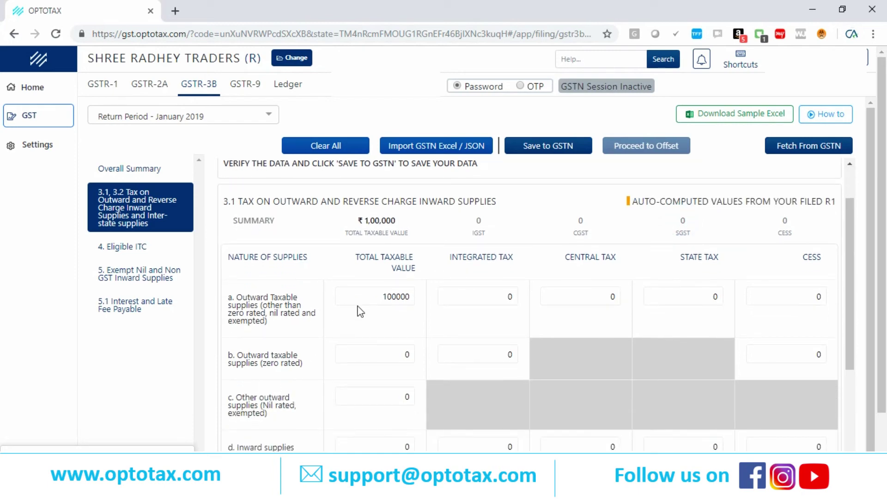
{"action": "scroll", "coordinate": [361, 312], "scroll_direction": "up", "scroll_amount": 2}
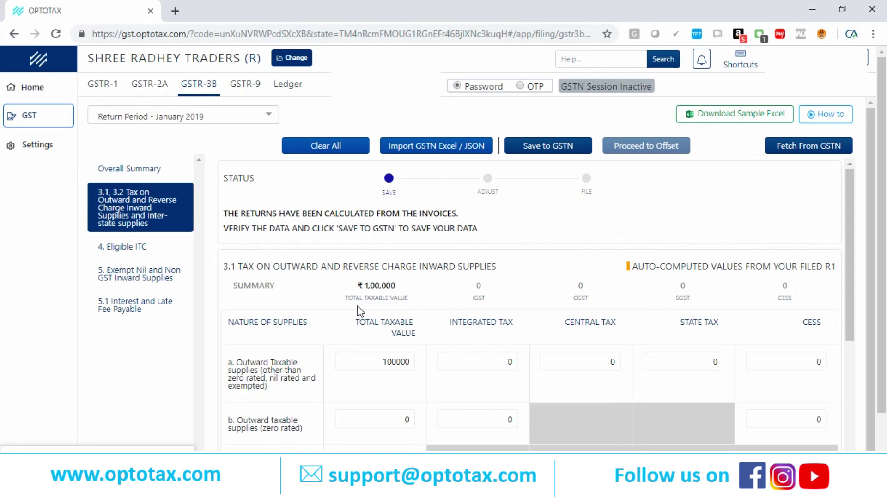
{"action": "left_click", "coordinate": [365, 362]}
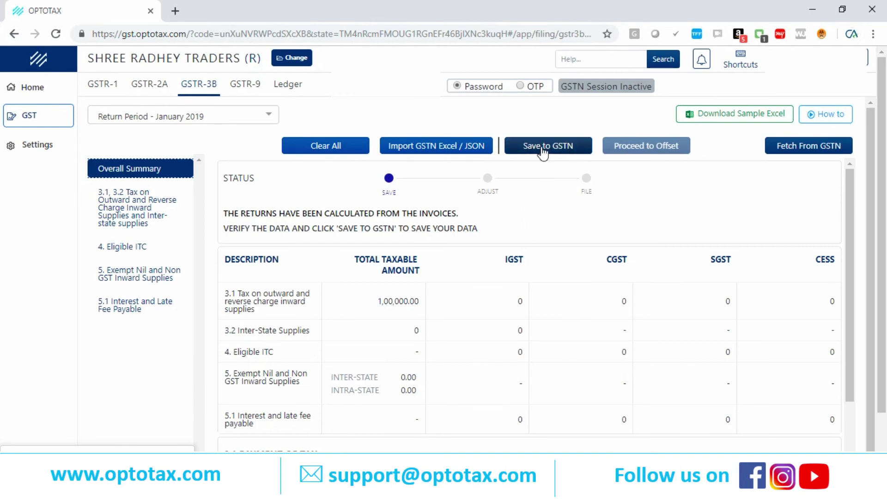
{"action": "scroll", "coordinate": [468, 279], "scroll_direction": "down", "scroll_amount": 3}
{"action": "scroll", "coordinate": [507, 268], "scroll_direction": "up", "scroll_amount": 3}
{"action": "scroll", "coordinate": [507, 269], "scroll_direction": "down", "scroll_amount": 3}
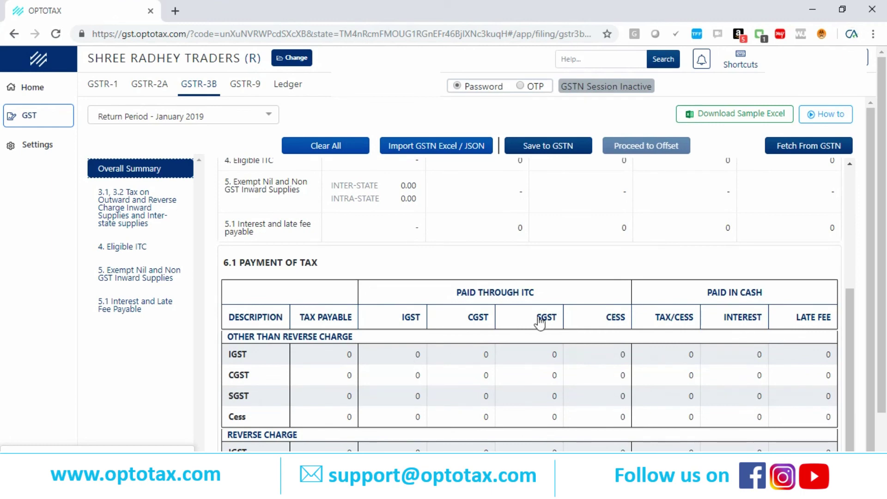
{"action": "scroll", "coordinate": [504, 319], "scroll_direction": "up", "scroll_amount": 3}
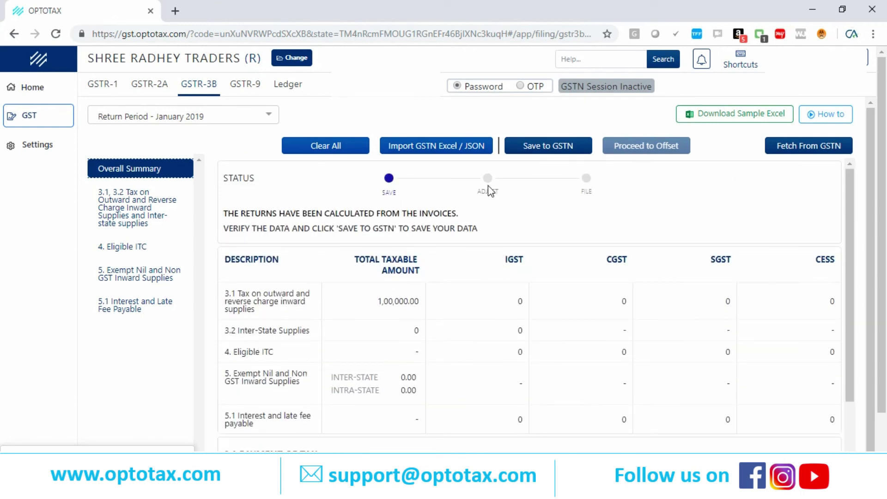